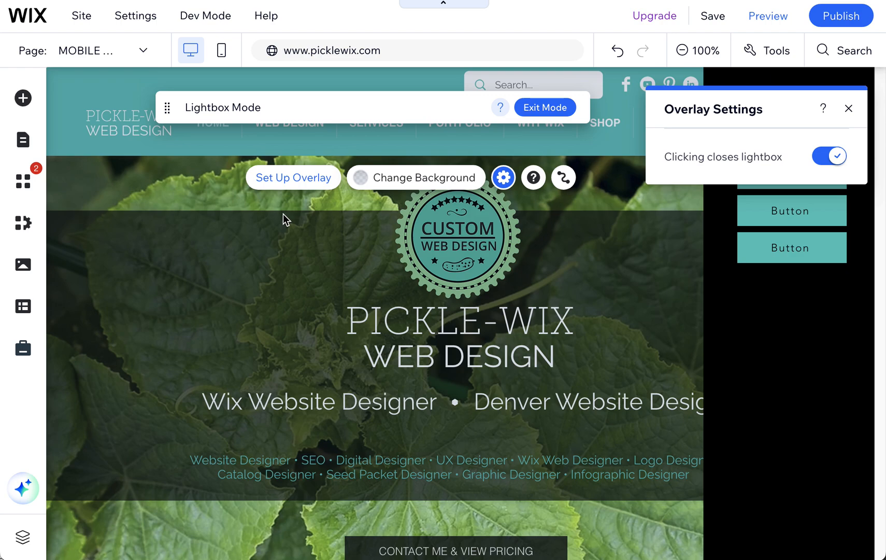
Examine the mobile menu lightbox's overlay background opacity and its setting for closing on click.
{"action": "left_click", "coordinate": [437, 176]}
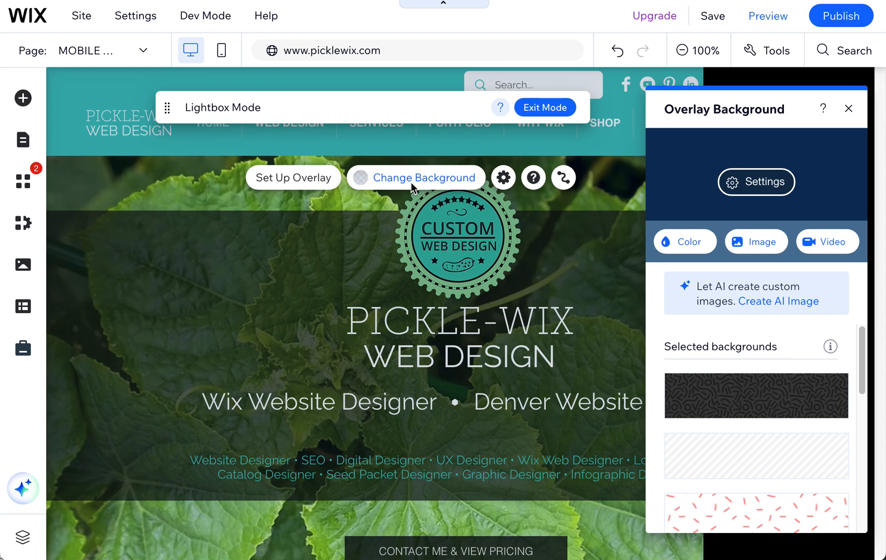
{"action": "left_click", "coordinate": [754, 185]}
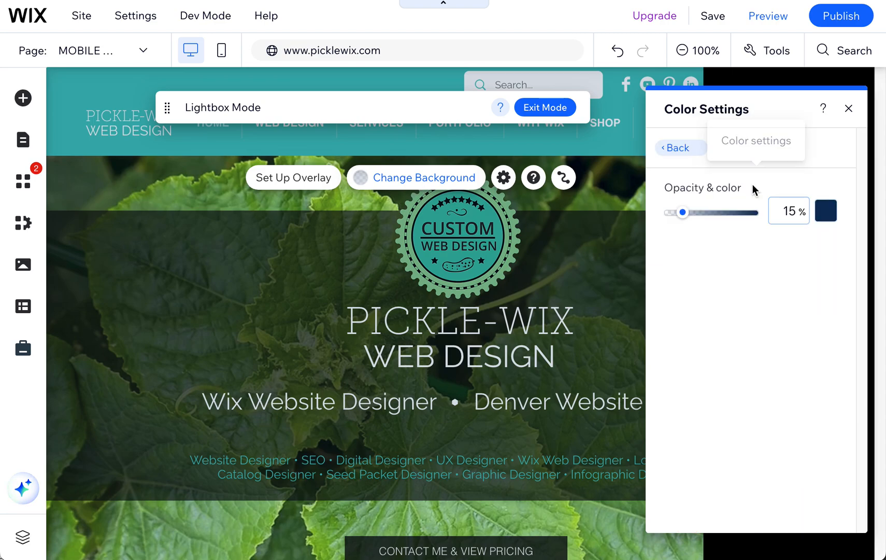
{"action": "mouse_move", "coordinate": [678, 213]}
{"action": "left_mouse_down"}
{"action": "mouse_move", "coordinate": [716, 214]}
{"action": "mouse_move", "coordinate": [661, 213]}
{"action": "mouse_move", "coordinate": [688, 216]}
{"action": "mouse_move", "coordinate": [682, 220]}
{"action": "left_mouse_up"}
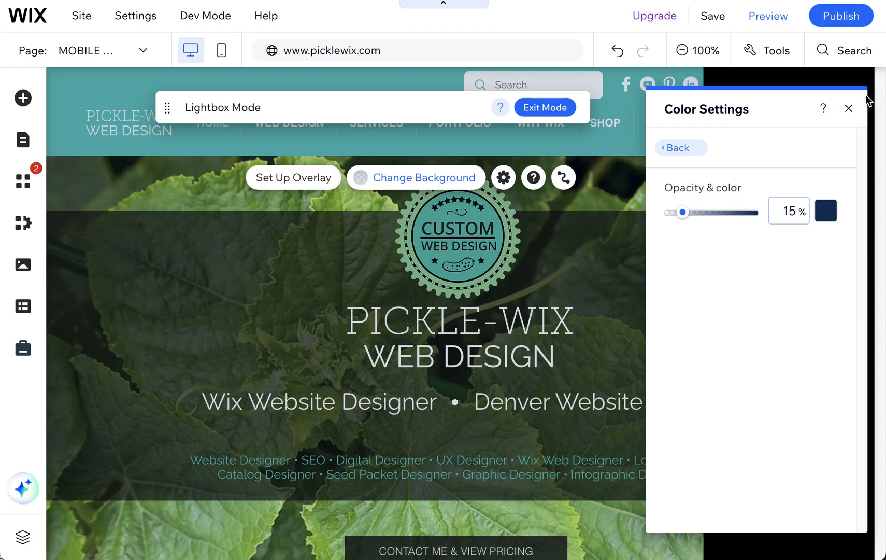
{"action": "left_click", "coordinate": [849, 108]}
{"action": "left_click", "coordinate": [503, 177]}
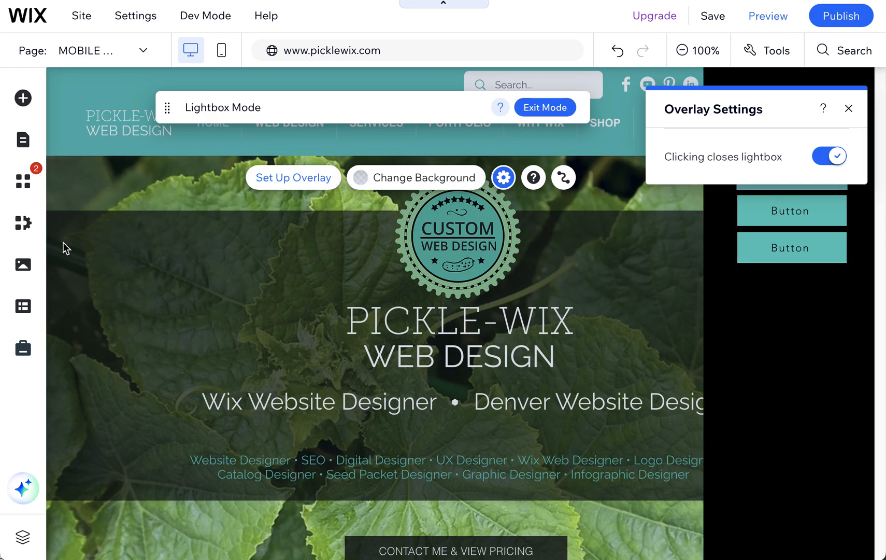
{"action": "left_click", "coordinate": [136, 50]}
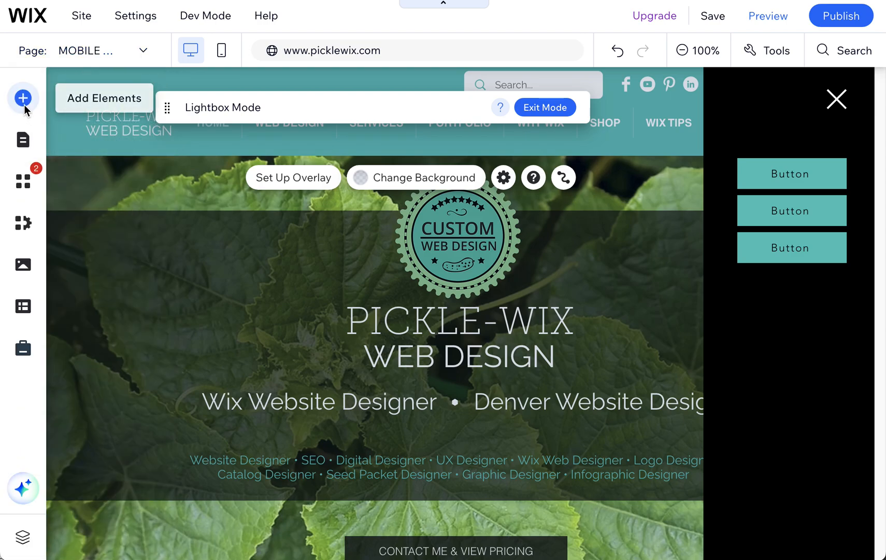
Search the editor for "lightbox" and open the Promotion Lightboxes collection.
{"action": "left_click", "coordinate": [23, 99]}
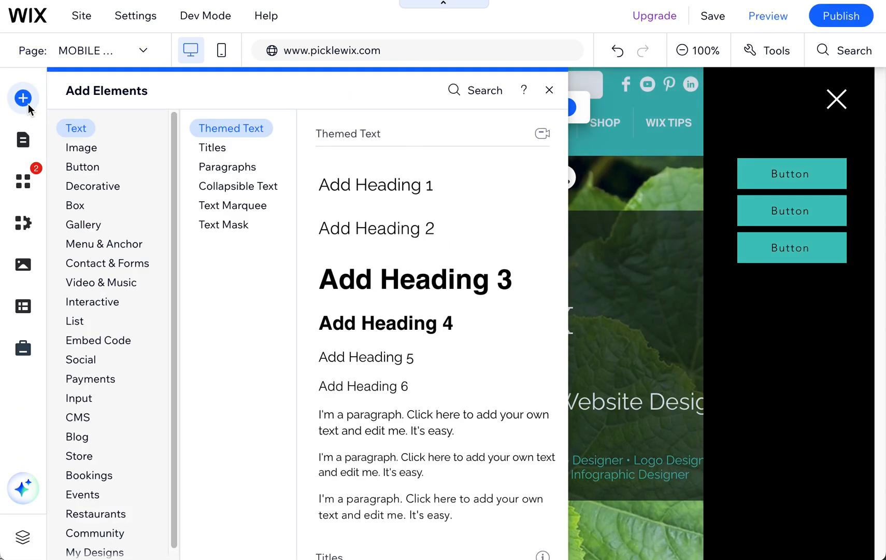
{"action": "left_click", "coordinate": [481, 88]}
{"action": "type", "text": "lightbox"}
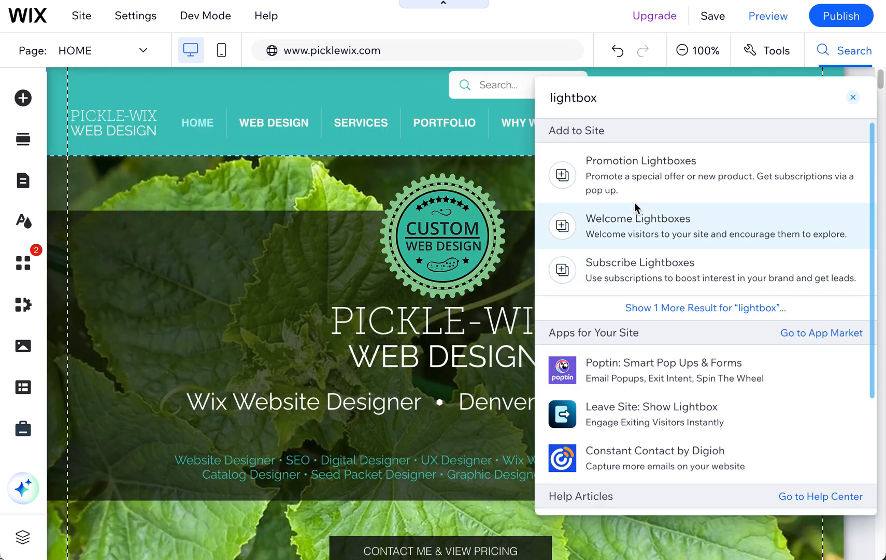
{"action": "left_click", "coordinate": [611, 177]}
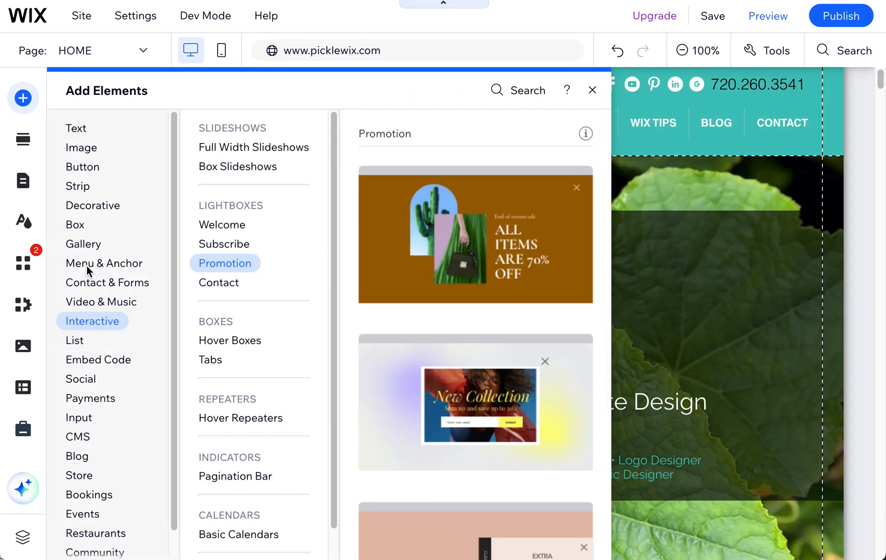
Browse the interactive lightbox categories and add the "Join Our List" lightbox from the Subscribe templates.
{"action": "left_click", "coordinate": [86, 302]}
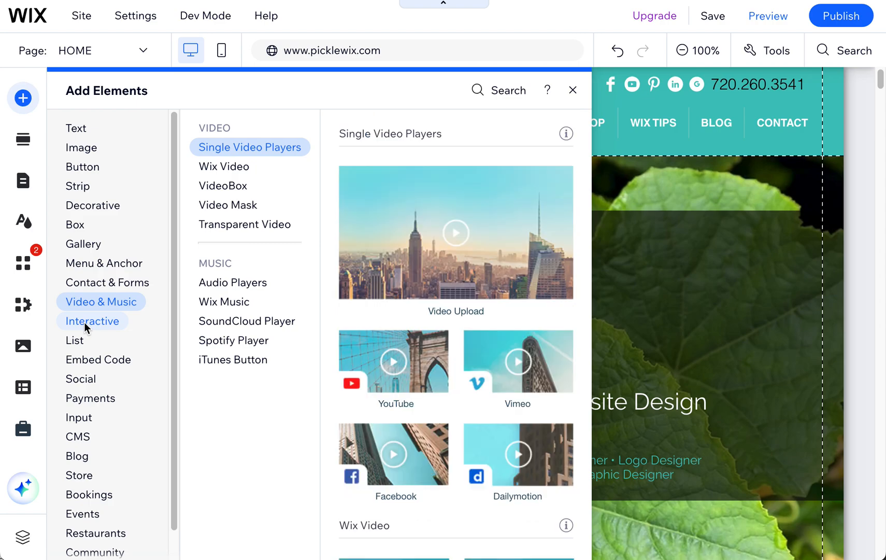
{"action": "left_click", "coordinate": [84, 322]}
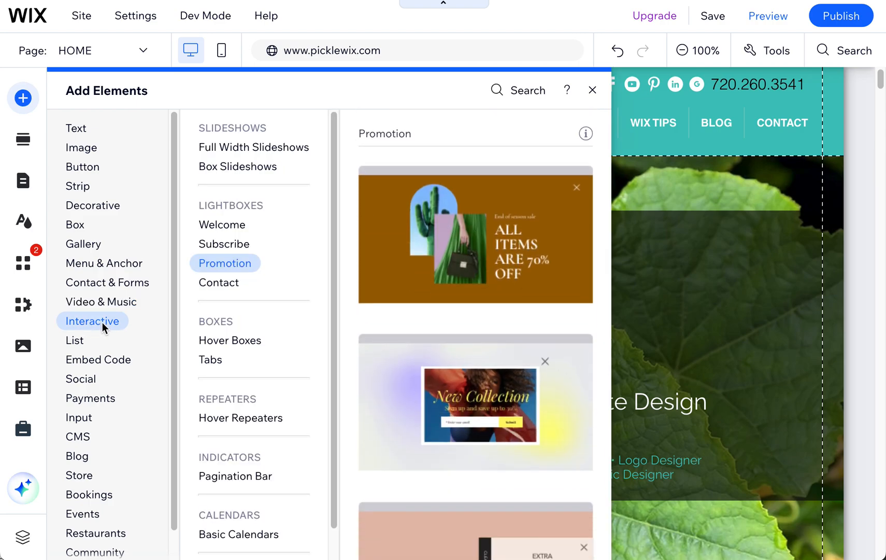
{"action": "left_click", "coordinate": [227, 226]}
{"action": "left_click", "coordinate": [232, 282]}
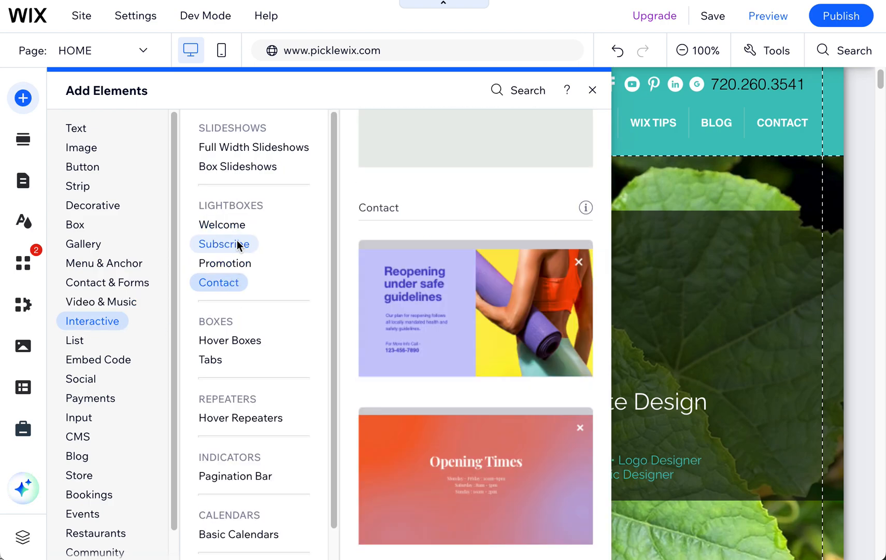
{"action": "left_click", "coordinate": [231, 228]}
{"action": "left_click", "coordinate": [228, 245]}
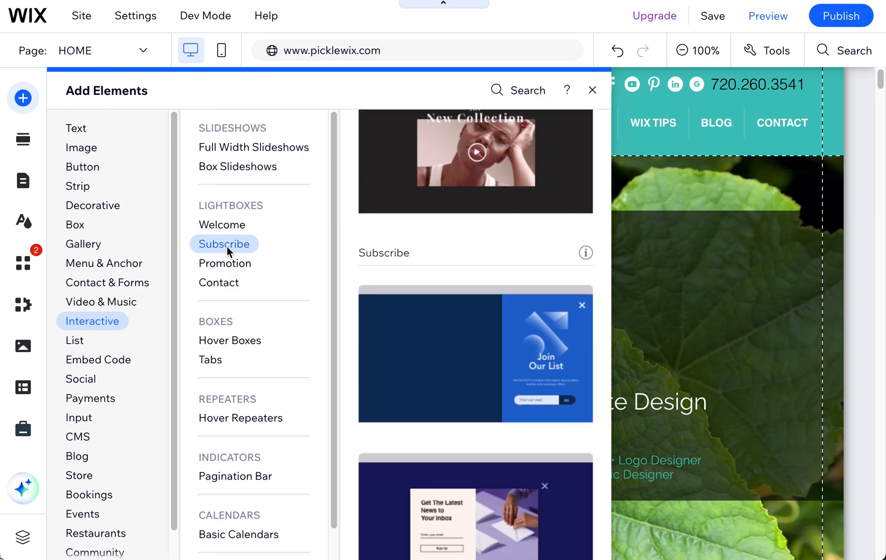
{"action": "left_click", "coordinate": [400, 248]}
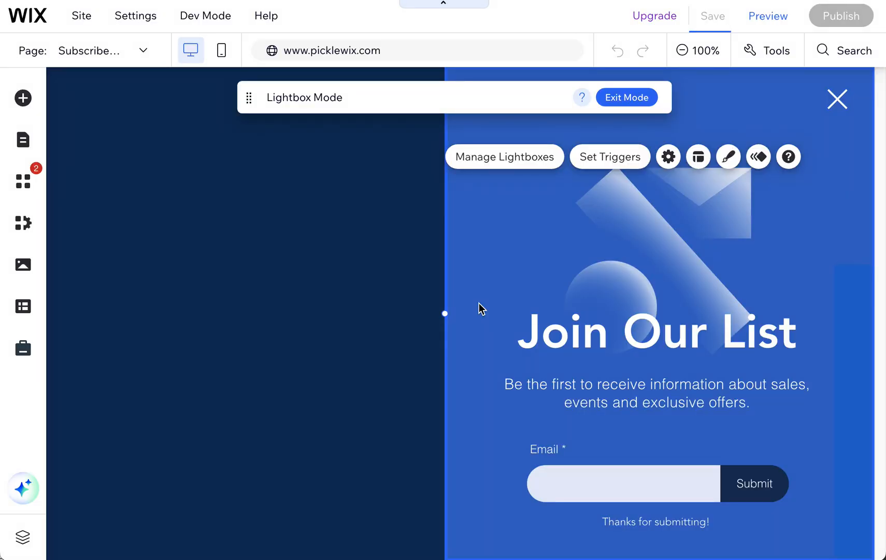
Set the Join Our List lightbox's overlay background opacity to 28% and check its click-to-close overlay setting.
{"action": "left_click", "coordinate": [404, 357]}
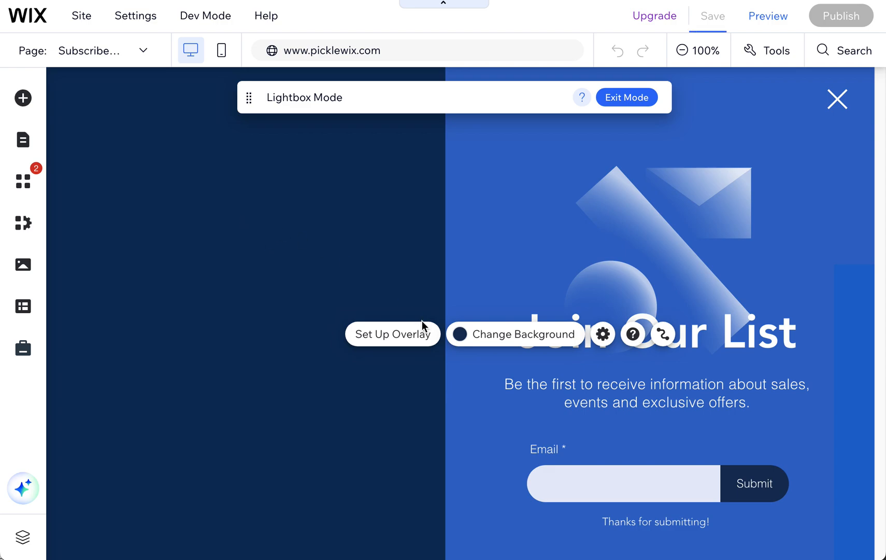
{"action": "left_click", "coordinate": [402, 335]}
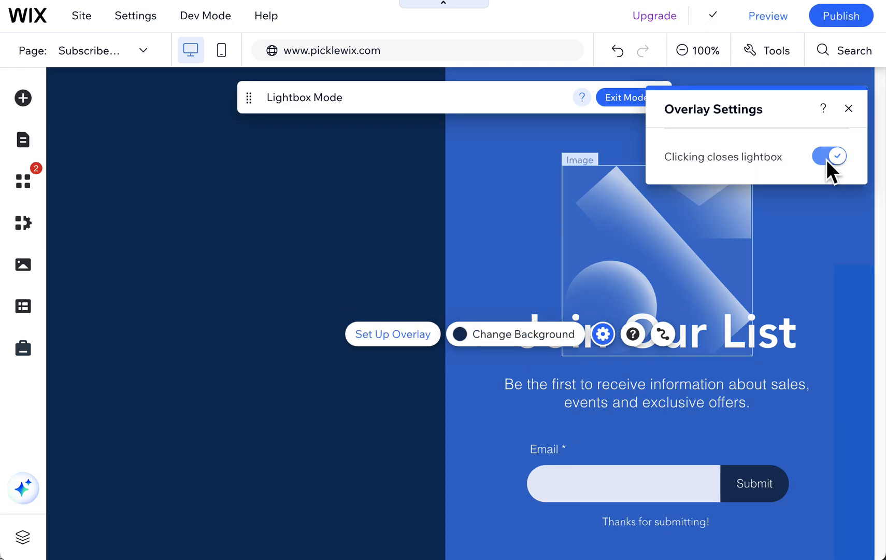
{"action": "left_click", "coordinate": [530, 336]}
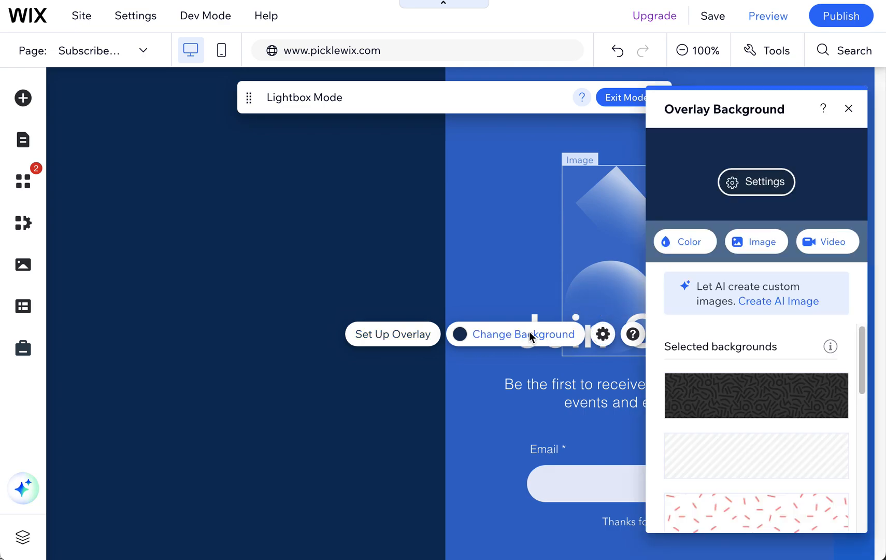
{"action": "left_click", "coordinate": [760, 187]}
{"action": "left_click", "coordinate": [689, 214]}
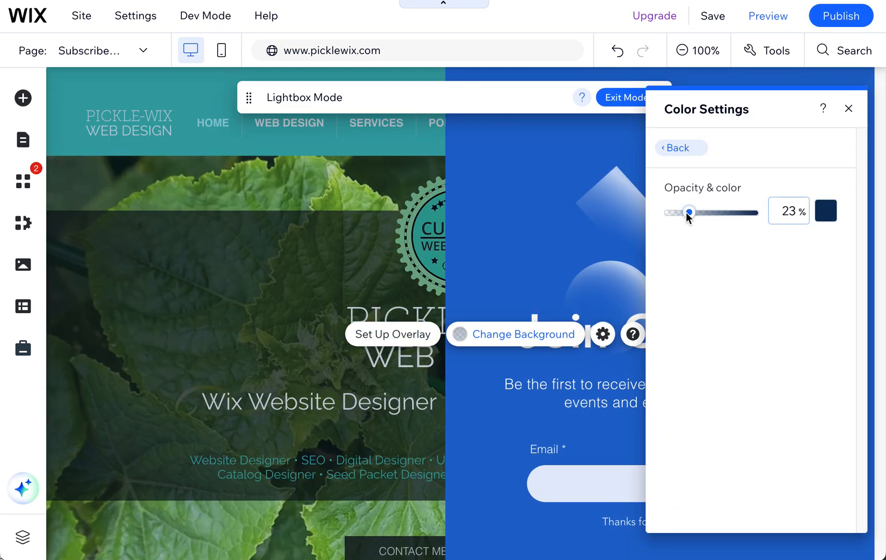
{"action": "mouse_move", "coordinate": [688, 215]}
{"action": "left_mouse_down"}
{"action": "mouse_move", "coordinate": [678, 212]}
{"action": "mouse_move", "coordinate": [715, 214]}
{"action": "mouse_move", "coordinate": [690, 213]}
{"action": "left_mouse_up"}
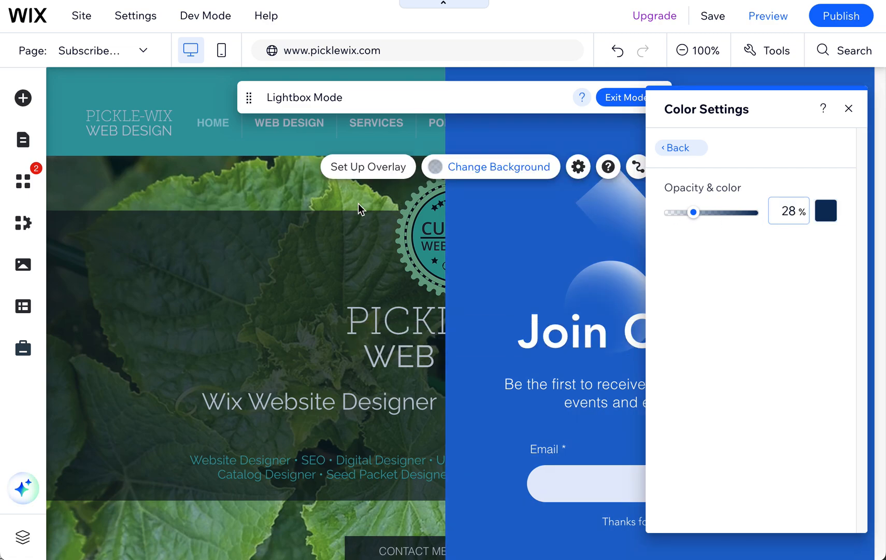
{"action": "mouse_move", "coordinate": [843, 19]}
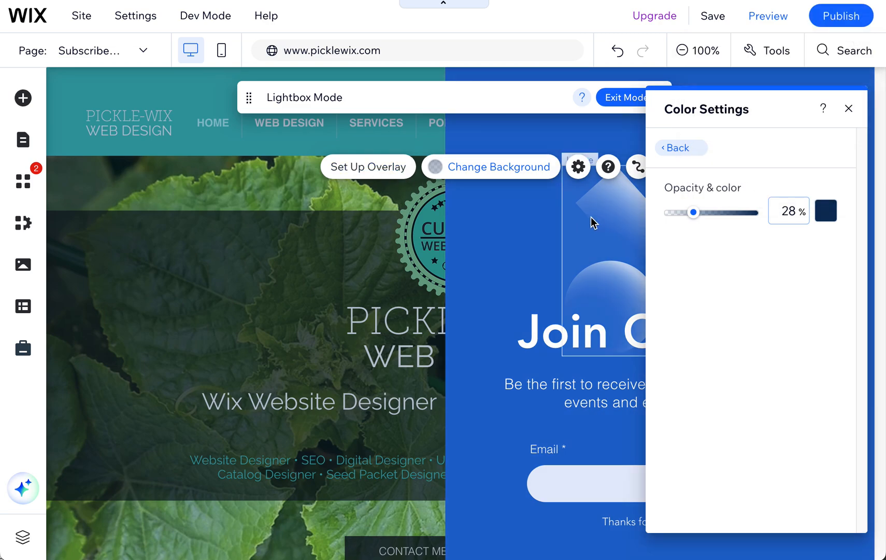
{"action": "left_click", "coordinate": [844, 108]}
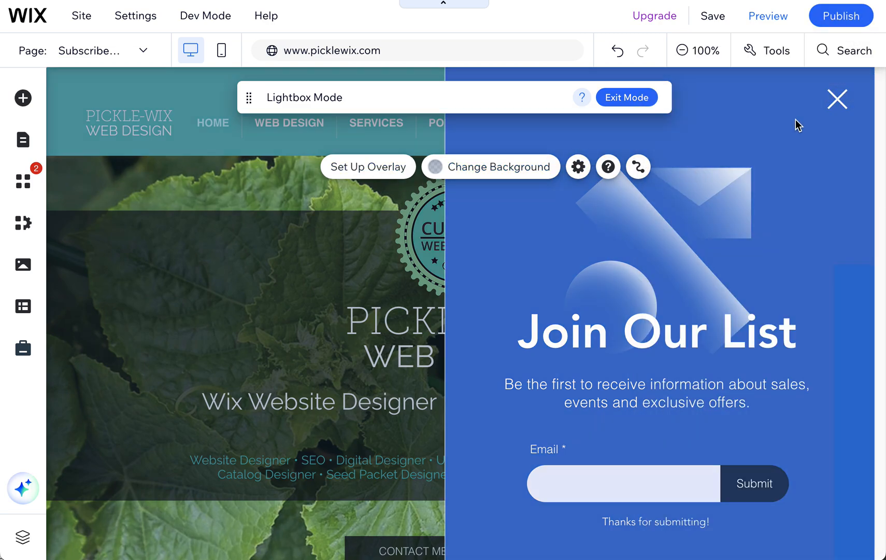
{"action": "left_click", "coordinate": [578, 167]}
{"action": "left_click", "coordinate": [134, 221]}
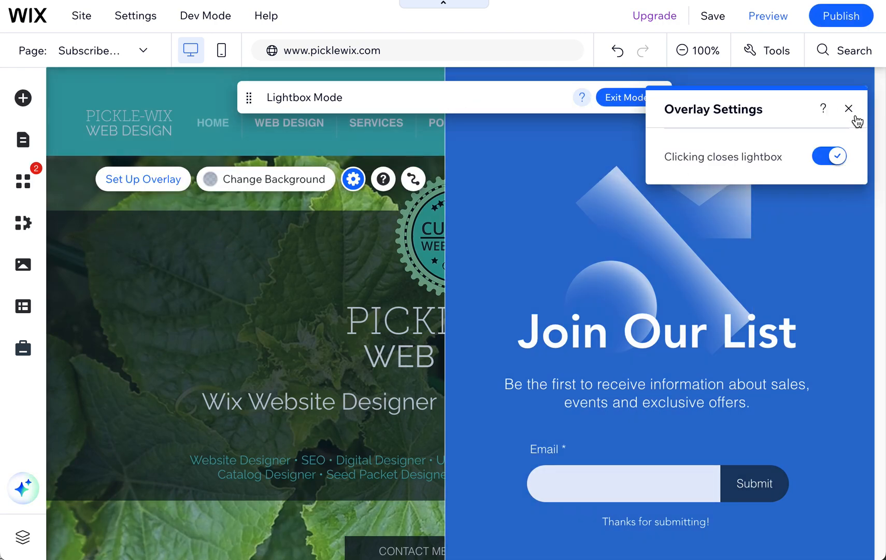
Open the settings of the Subscribe (Join Our List) lightbox and set automatic display on pages to No.
{"action": "left_click", "coordinate": [23, 141]}
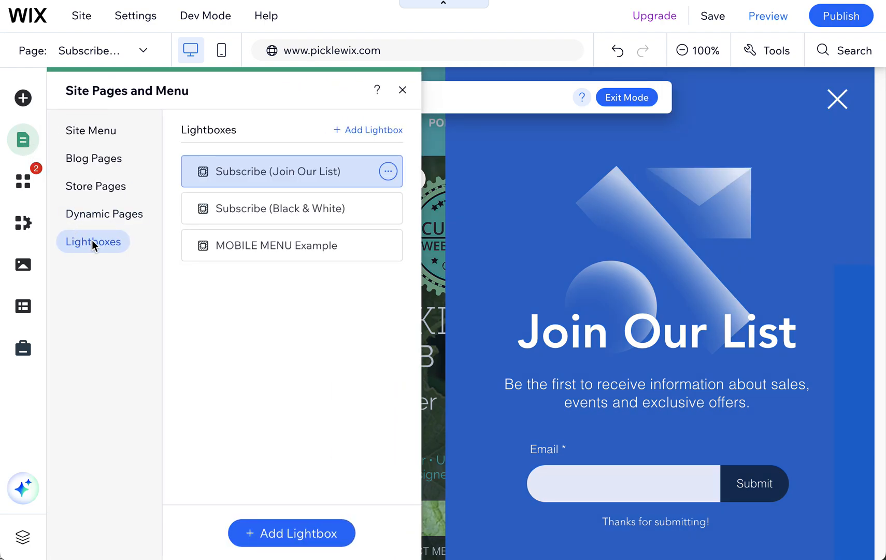
{"action": "left_click", "coordinate": [388, 172]}
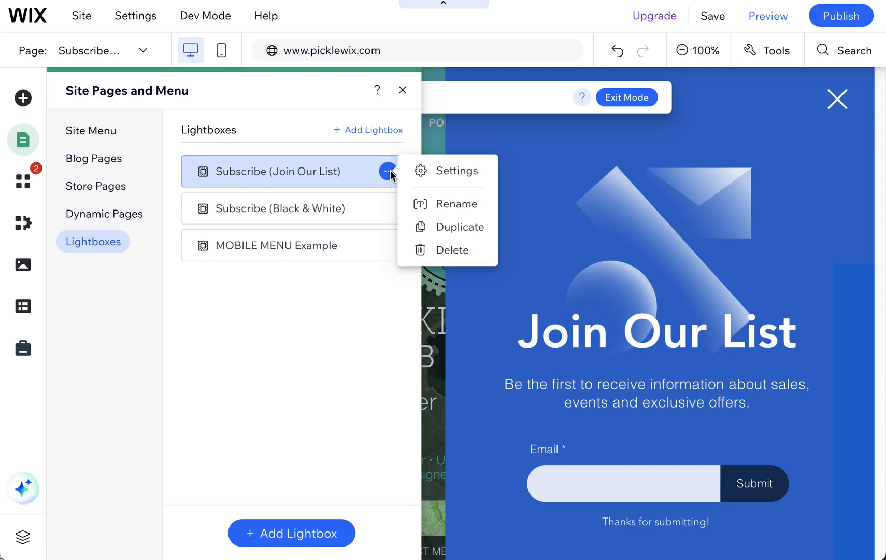
{"action": "left_click", "coordinate": [460, 173]}
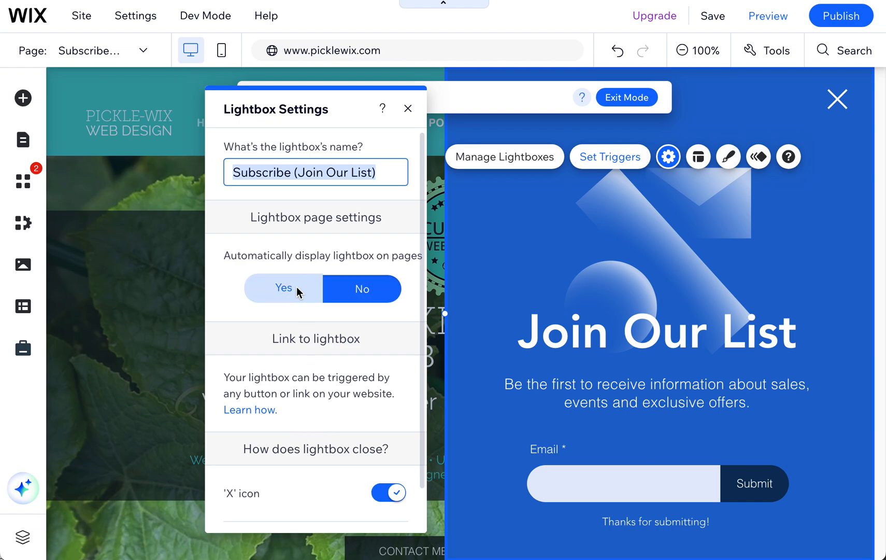
{"action": "left_click", "coordinate": [394, 288]}
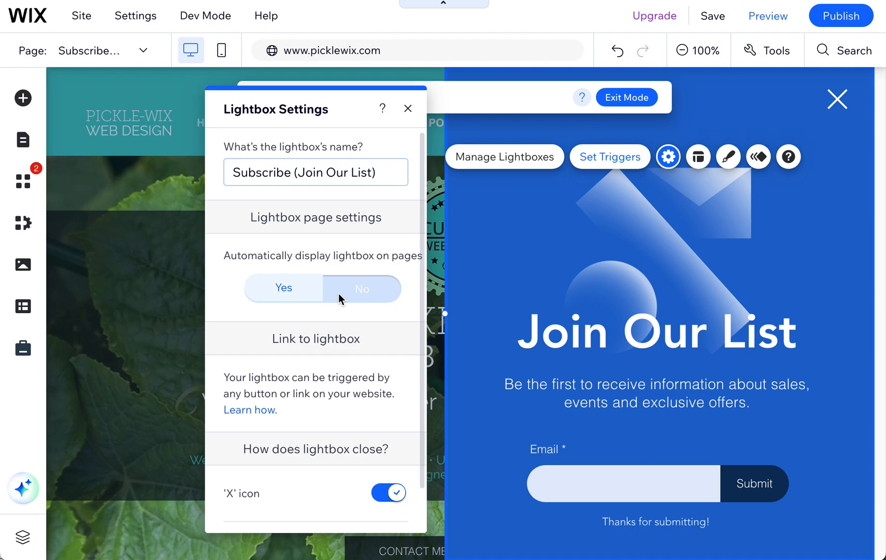
{"action": "left_click", "coordinate": [338, 292]}
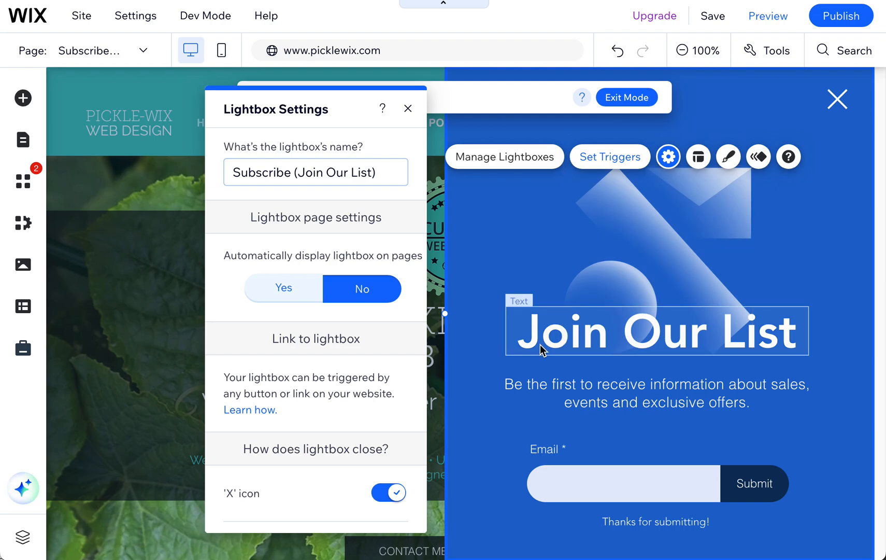
{"action": "left_click", "coordinate": [341, 298]}
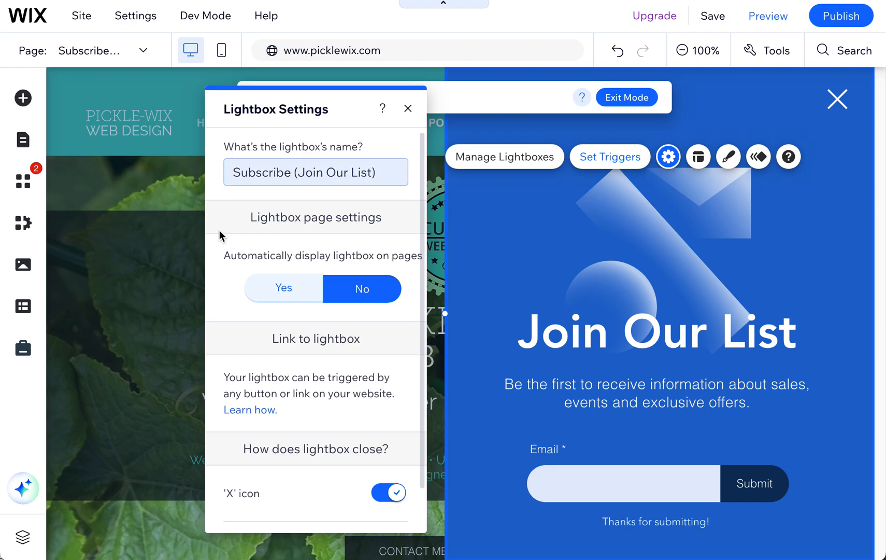
Try the lightbox's 'X' icon and 'Close' button options, leaving the 'X' icon on and the 'Close' button off.
{"action": "scroll", "coordinate": [319, 445], "scroll_direction": "down", "scroll_amount": 1}
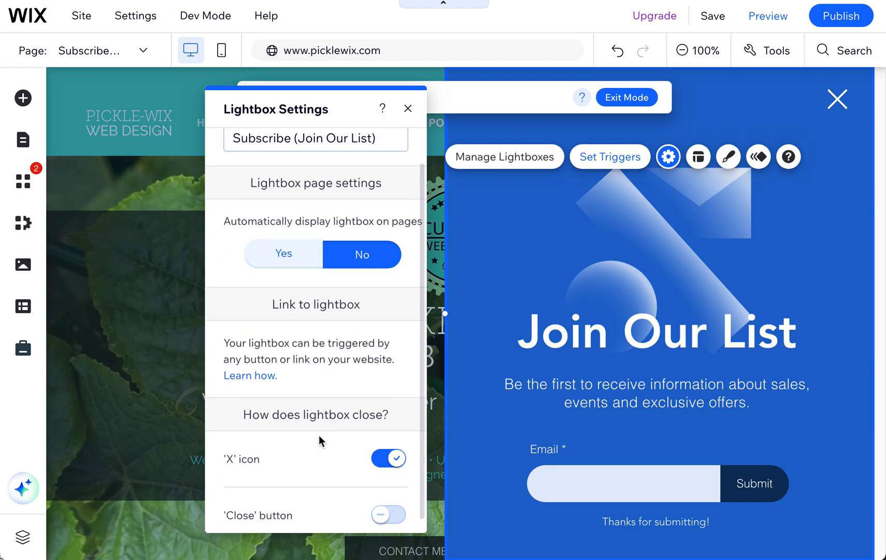
{"action": "left_click", "coordinate": [393, 460]}
{"action": "left_click", "coordinate": [390, 462]}
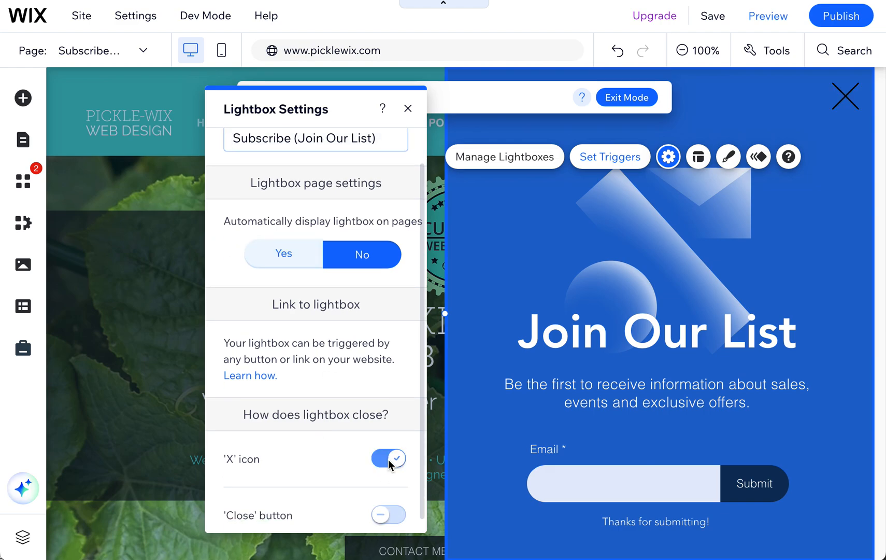
{"action": "left_click", "coordinate": [399, 513]}
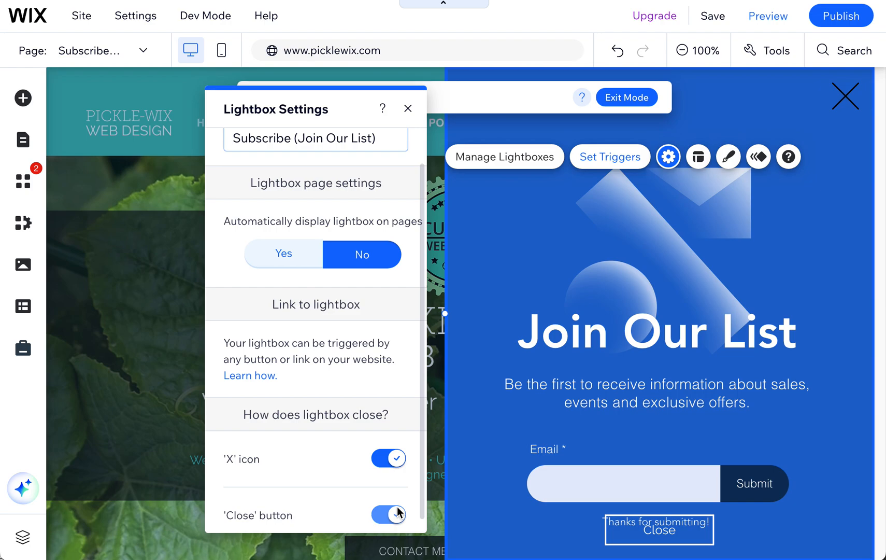
{"action": "left_click", "coordinate": [397, 513]}
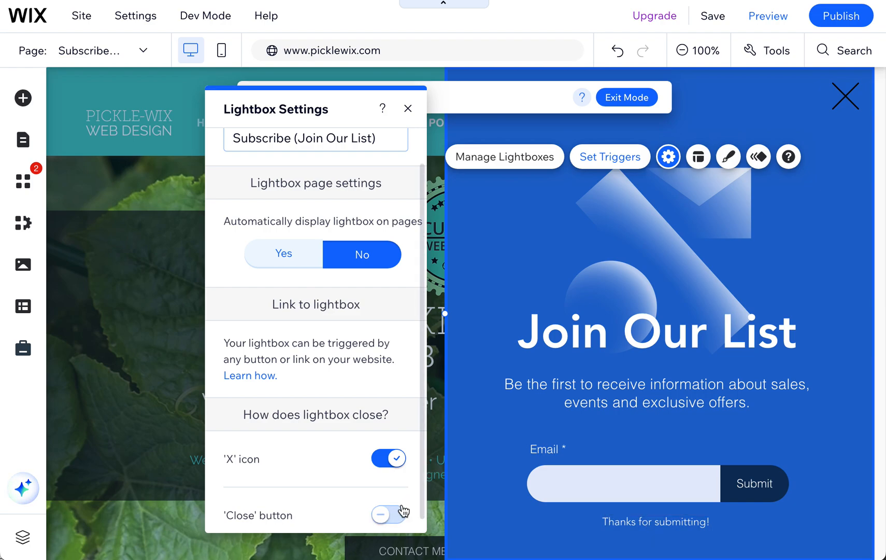
{"action": "left_click", "coordinate": [398, 513]}
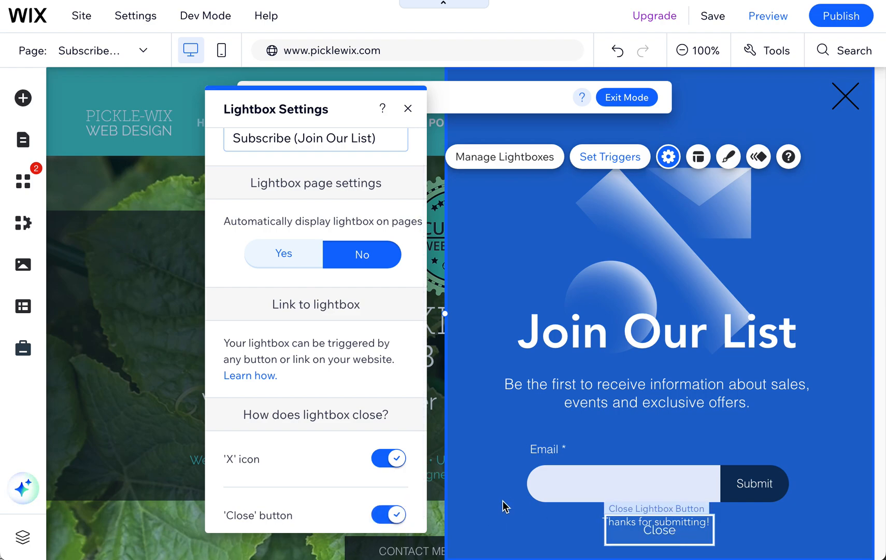
{"action": "left_click", "coordinate": [396, 513]}
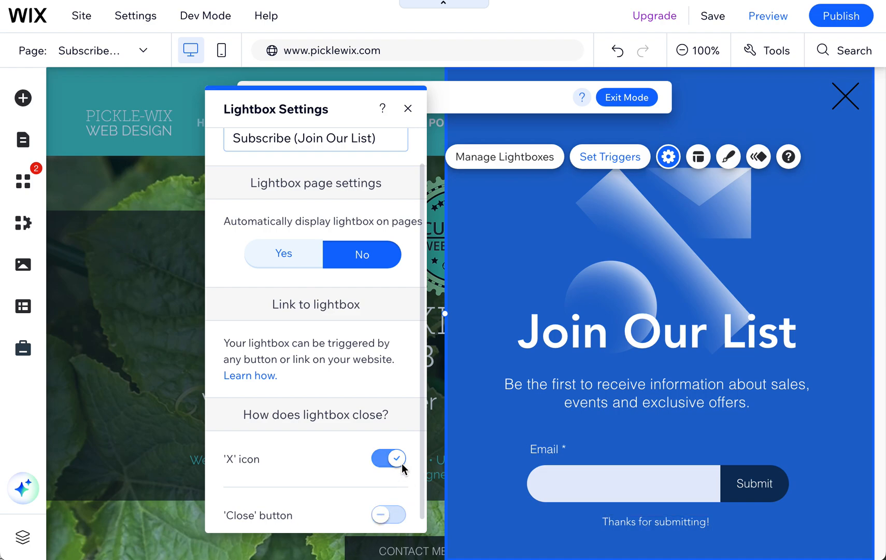
{"action": "scroll", "coordinate": [402, 459], "scroll_direction": "up", "scroll_amount": 1}
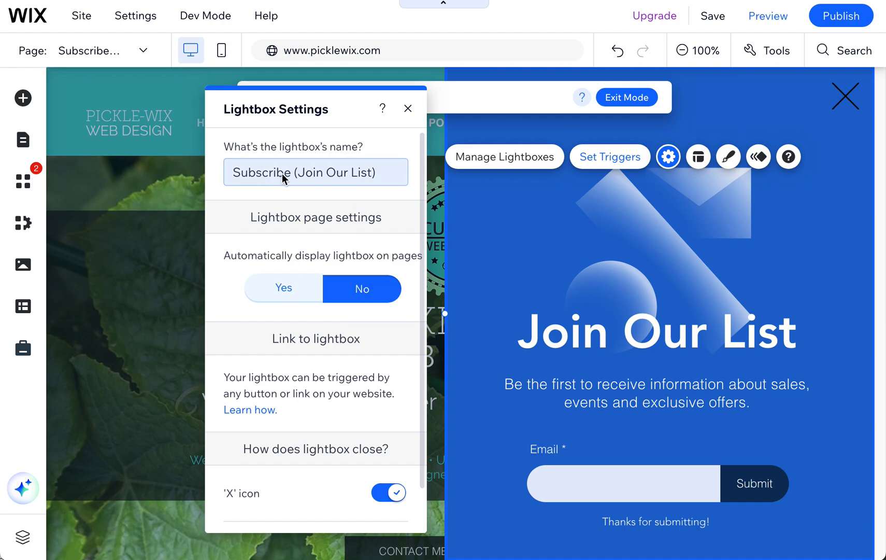
Delete the email sign-up form below the text in the Join Our List lightbox.
{"action": "left_click", "coordinate": [596, 259]}
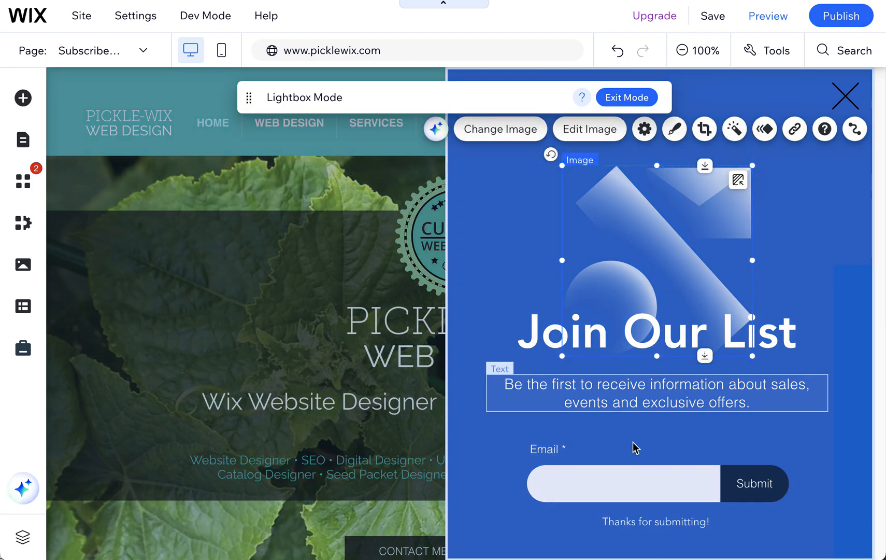
{"action": "left_click", "coordinate": [585, 384]}
{"action": "left_click", "coordinate": [633, 483]}
{"action": "left_click", "coordinate": [636, 489]}
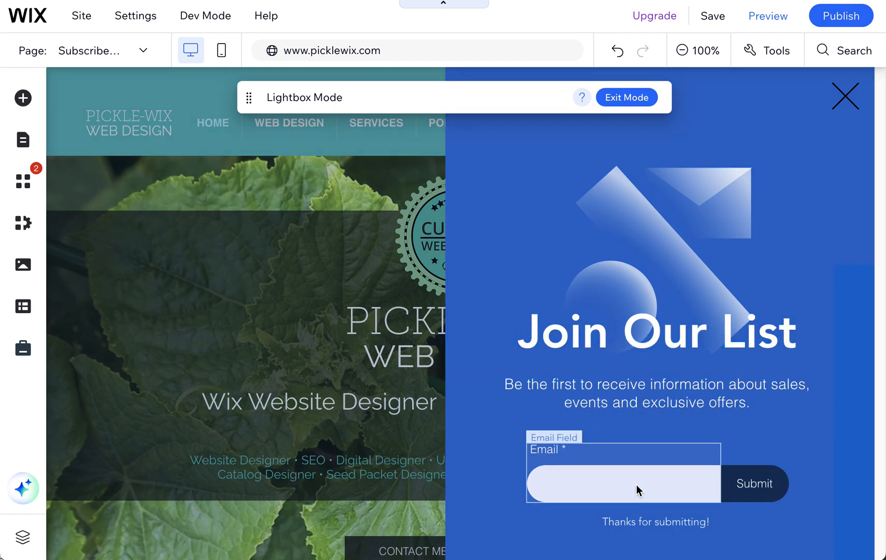
{"action": "key", "text": "Delete"}
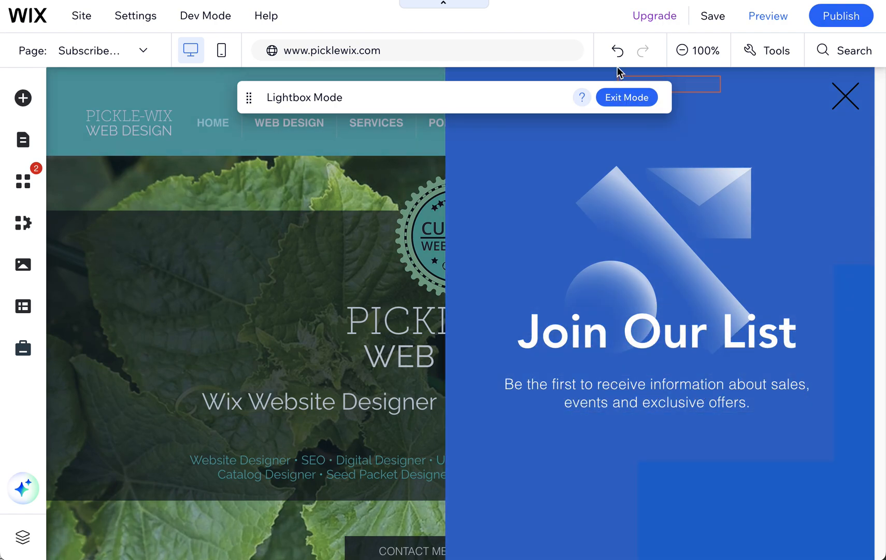
Delete the Subscribe (Join Our List) lightbox from the site's lightboxes and confirm the deletion.
{"action": "left_click", "coordinate": [25, 145]}
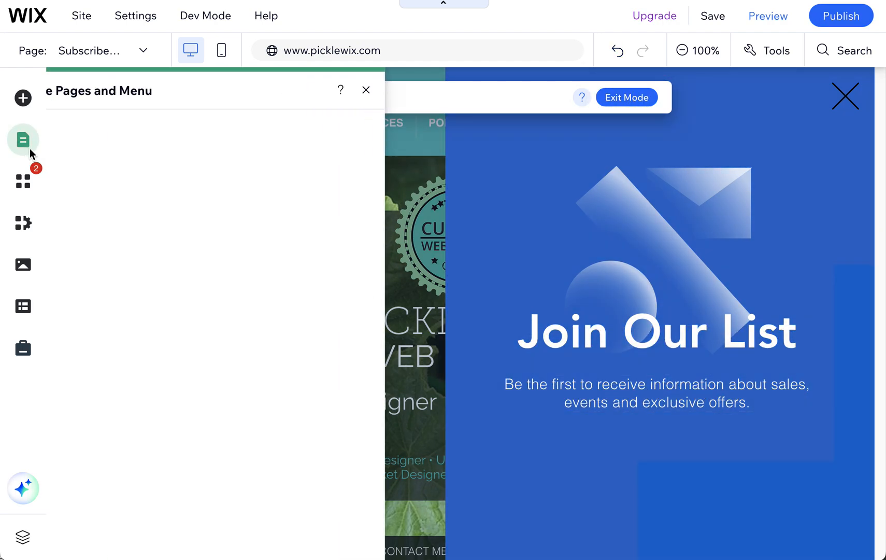
{"action": "left_click", "coordinate": [387, 171]}
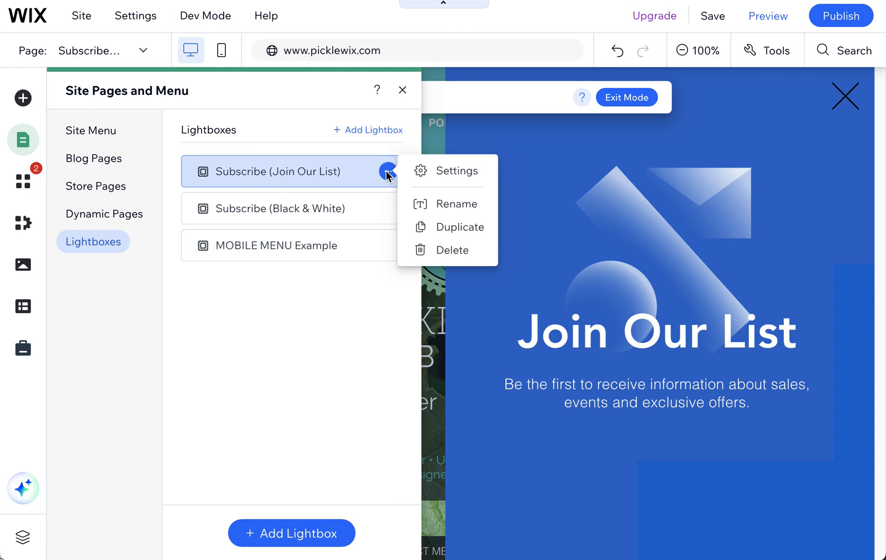
{"action": "left_click", "coordinate": [442, 254]}
{"action": "left_click", "coordinate": [621, 341]}
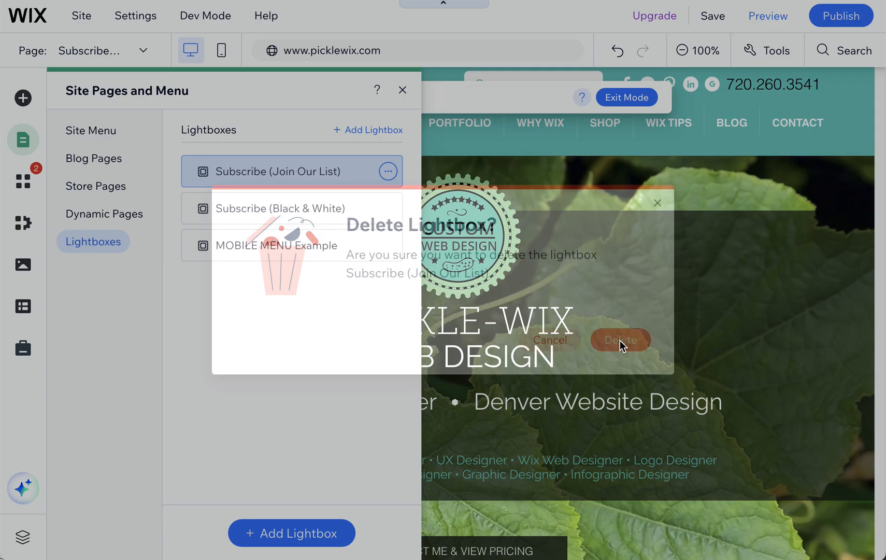